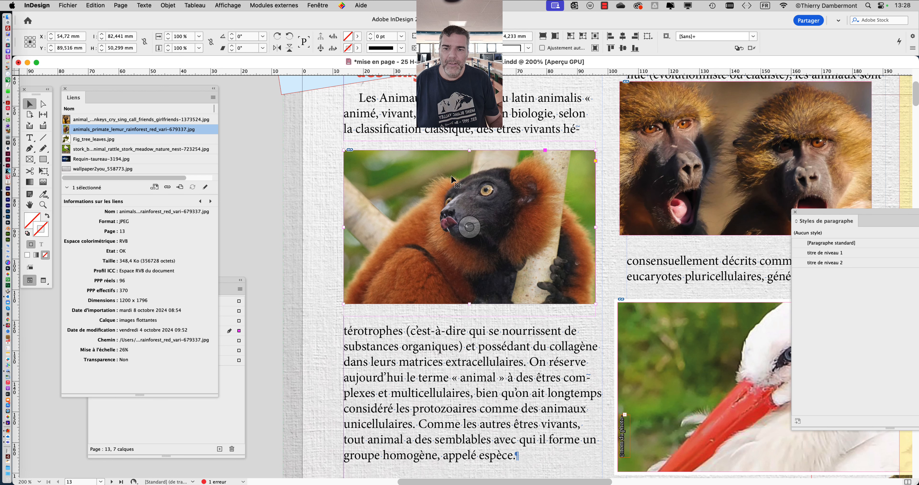
Open the placed lemur image for editing in Adobe Photoshop 2024 and hide the other applications.
right_click(451, 178)
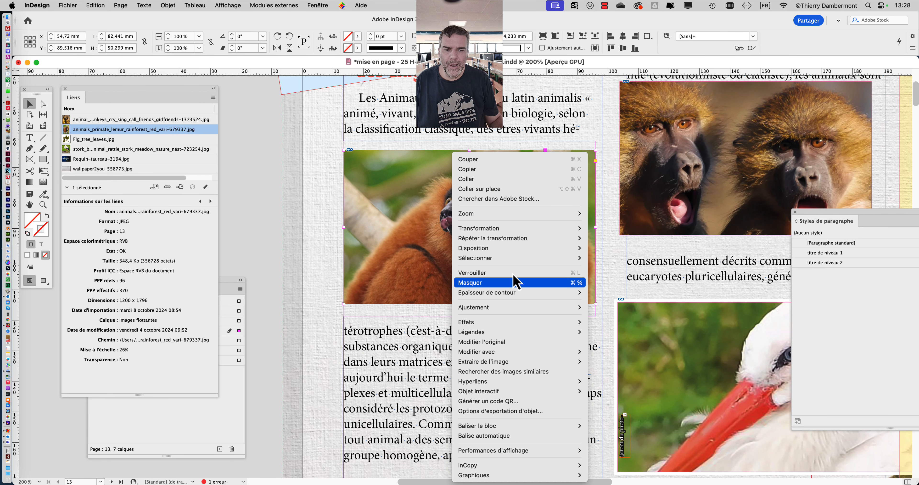
mouse_move(510, 355)
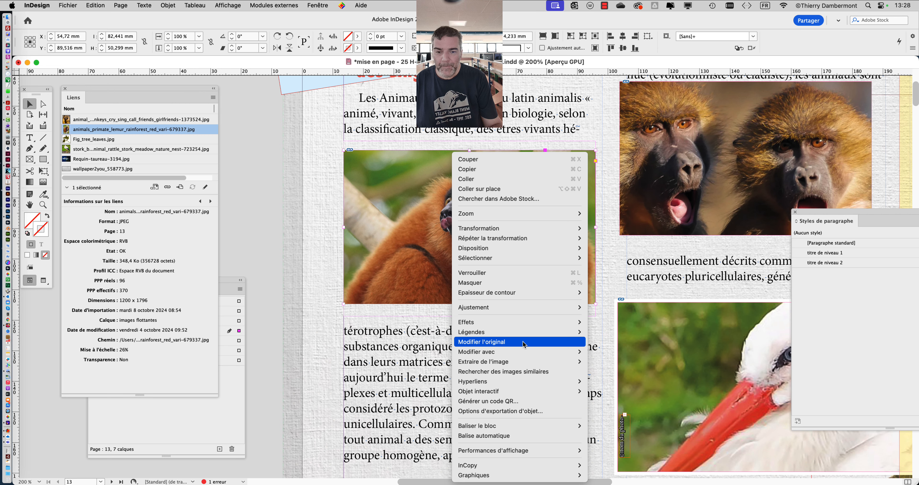
mouse_move(511, 352)
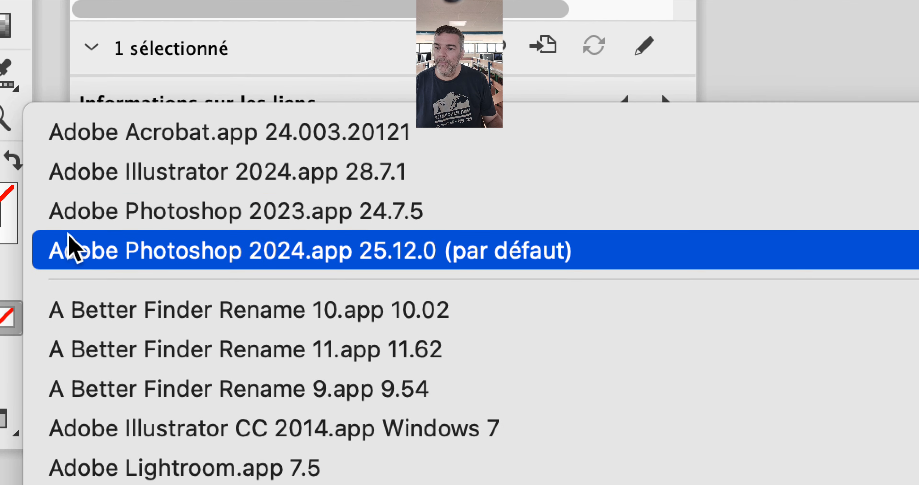
click(97, 228)
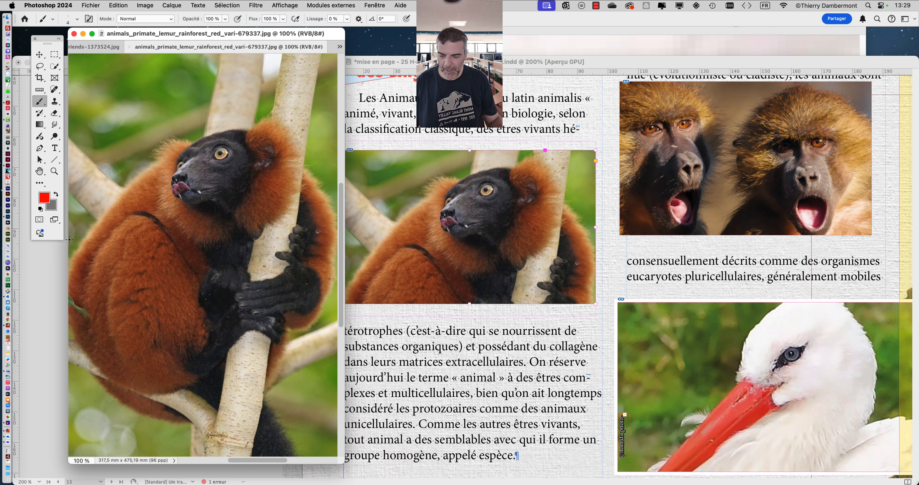
key(super+alt+h)
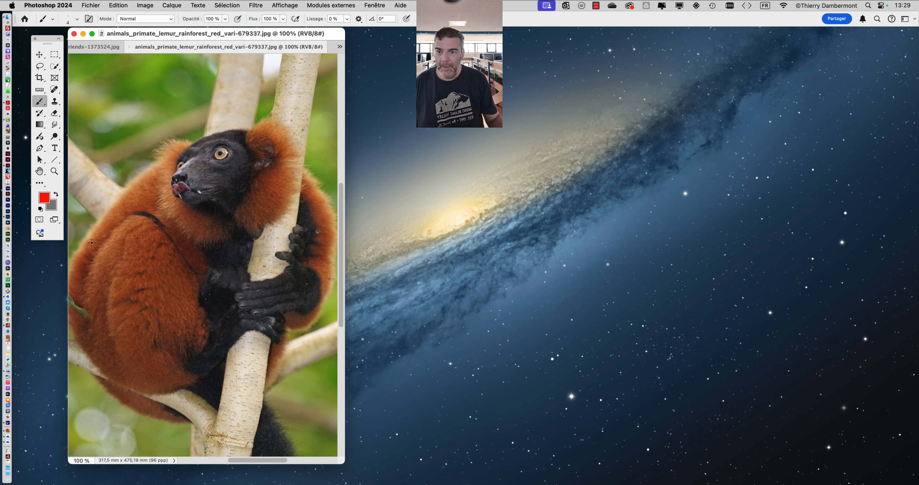
Enlarge the image window and capture a screenshot of the lemur's eye magnified to about 2990%.
drag(345, 470, 541, 476)
scroll(318, 140, up, 15)
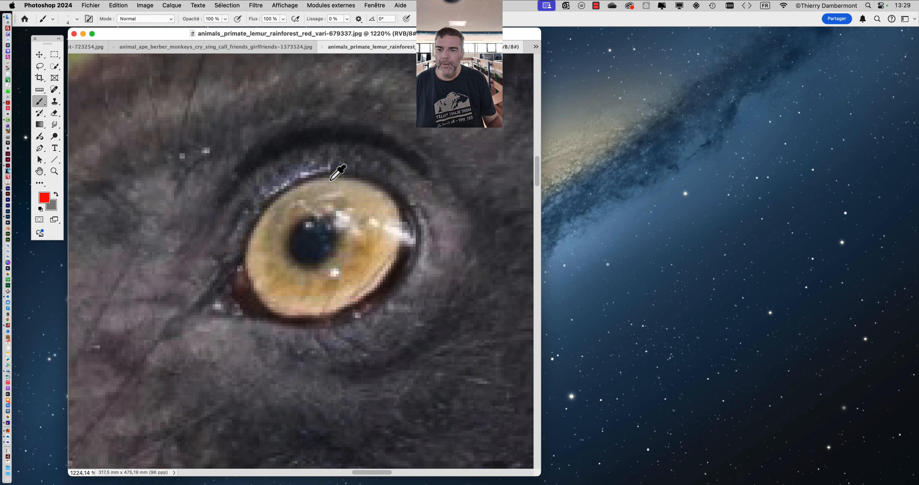
scroll(330, 180, up, 4)
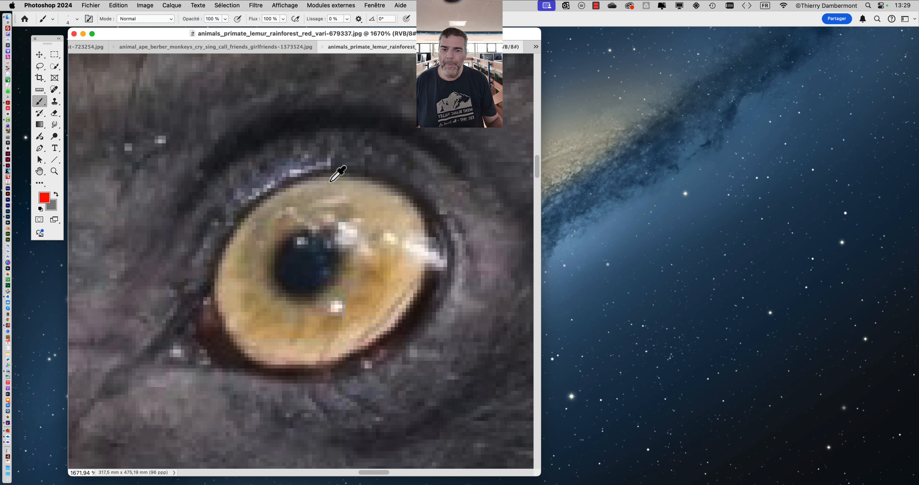
drag(541, 472, 665, 481)
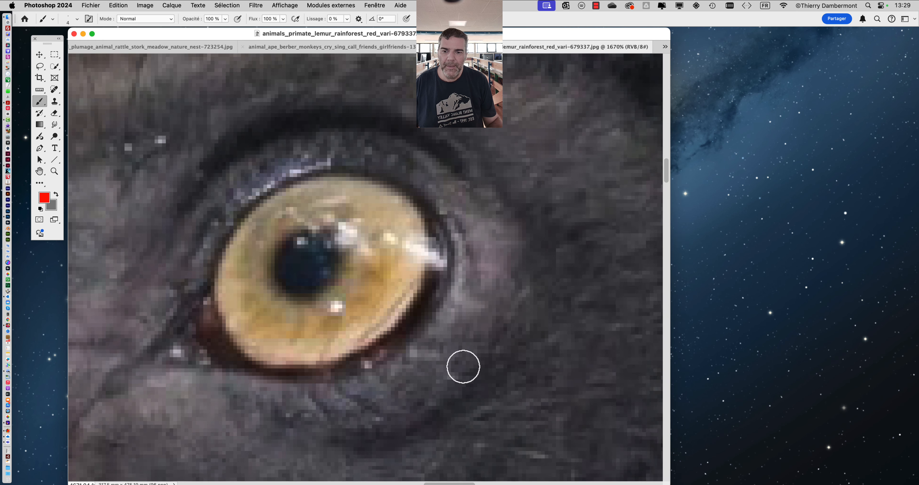
scroll(435, 322, up, 1)
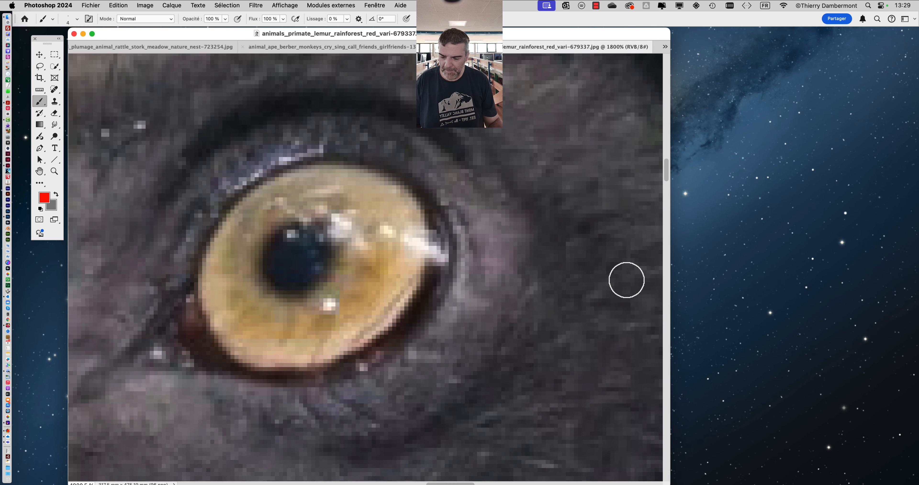
scroll(339, 268, up, 1)
scroll(340, 268, up, 5)
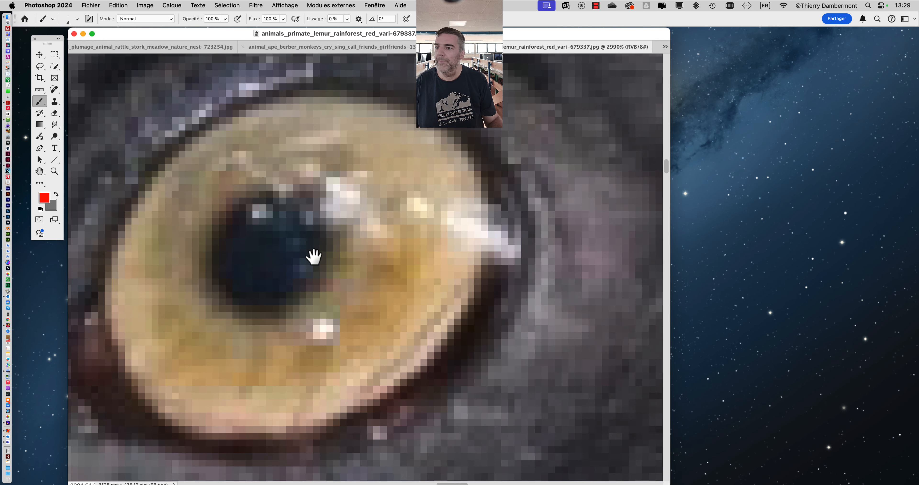
drag(313, 257, 359, 262)
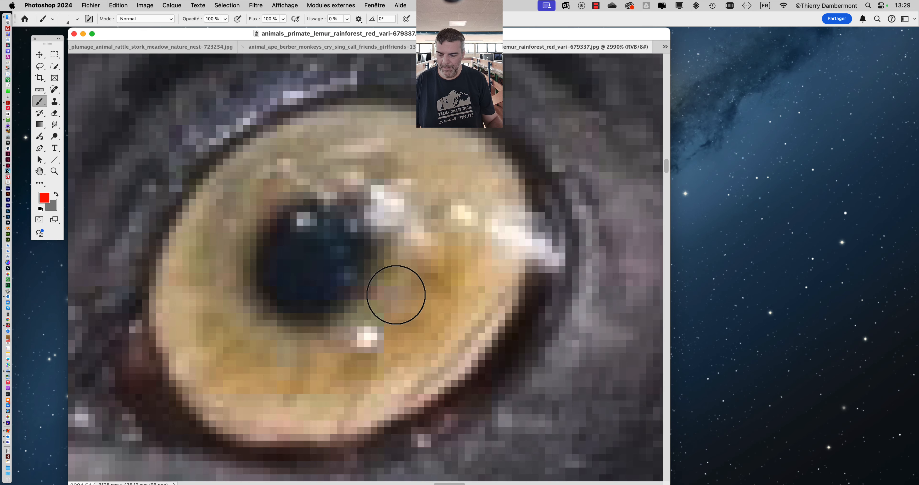
key(super+shift+3)
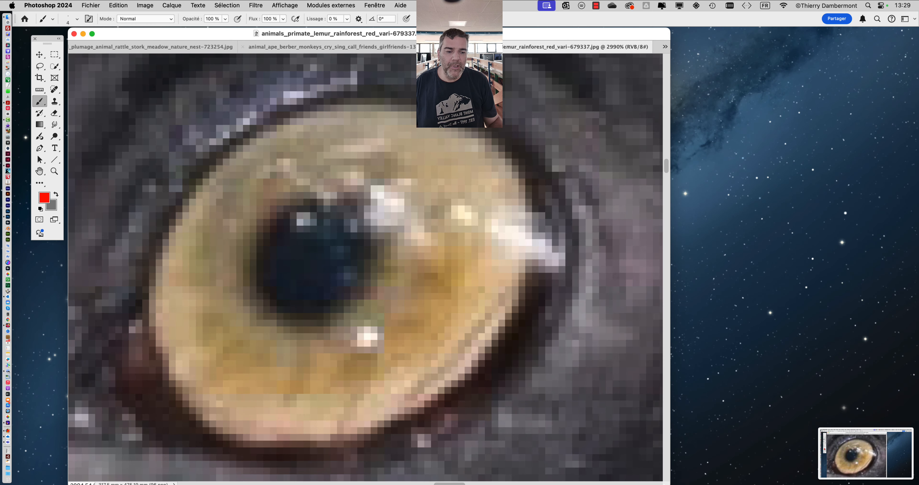
Narrow the image window around the lemur's eye and enable the Super zoom neural filter.
drag(661, 479, 448, 465)
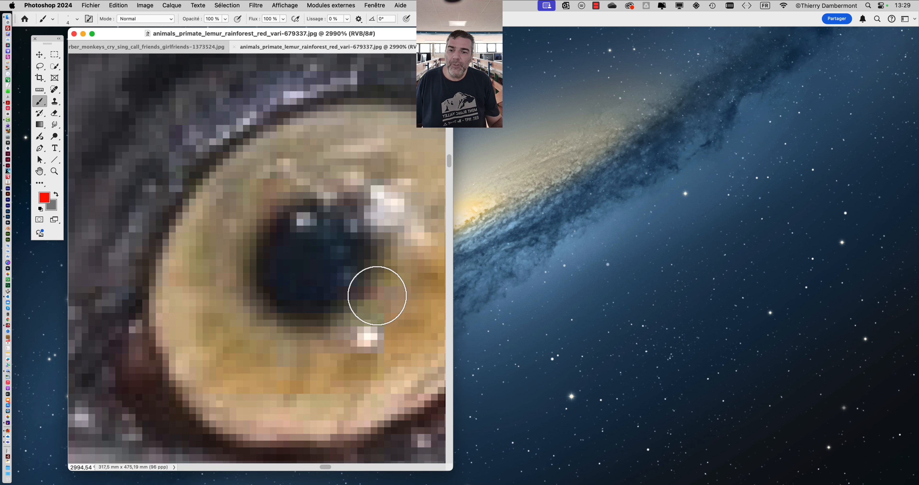
scroll(392, 273, down, 2)
drag(375, 281, 265, 239)
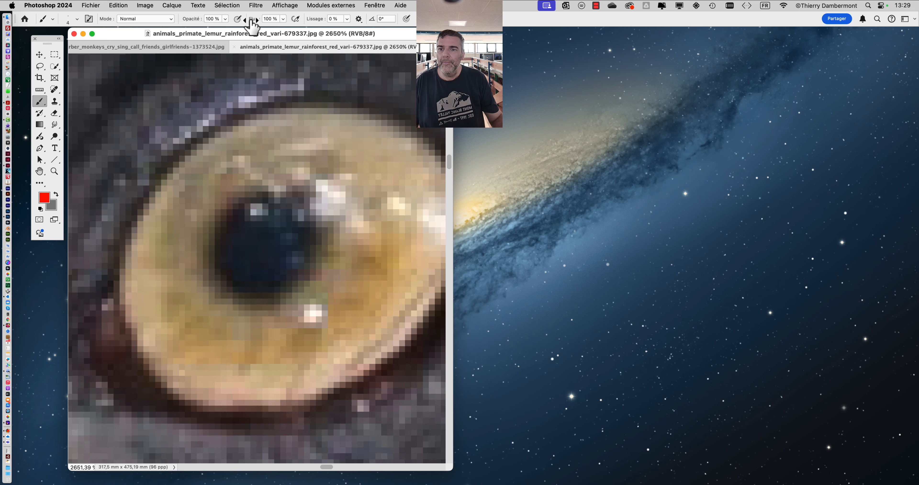
click(262, 5)
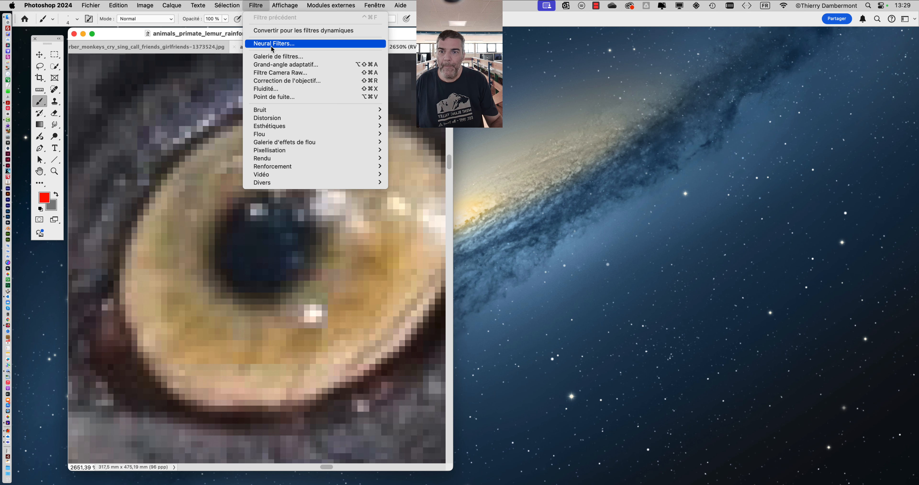
click(272, 48)
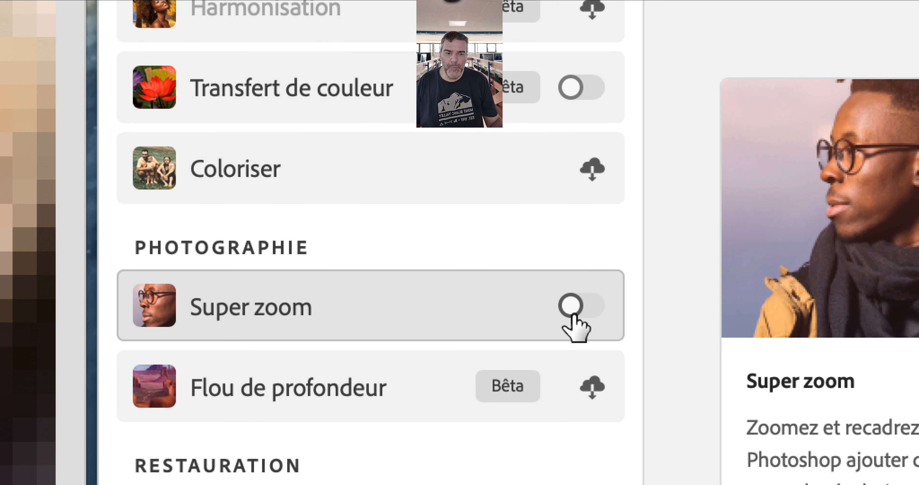
click(603, 306)
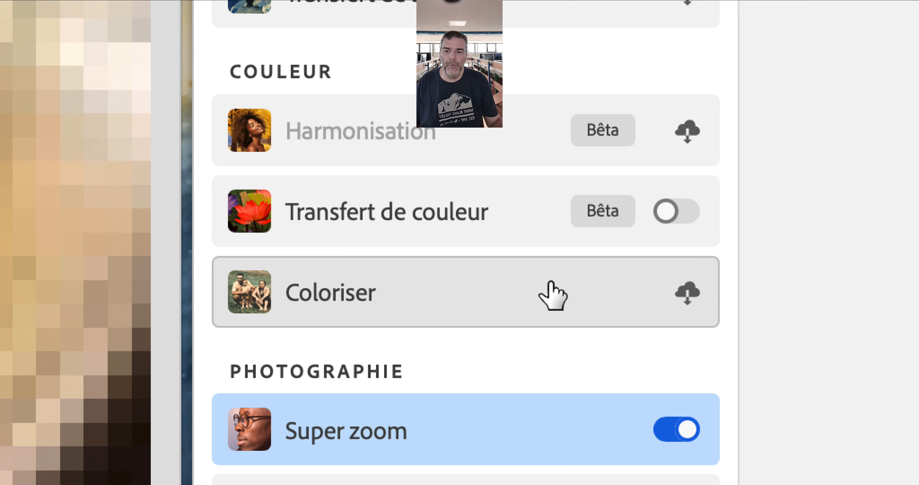
scroll(551, 283, up, 5)
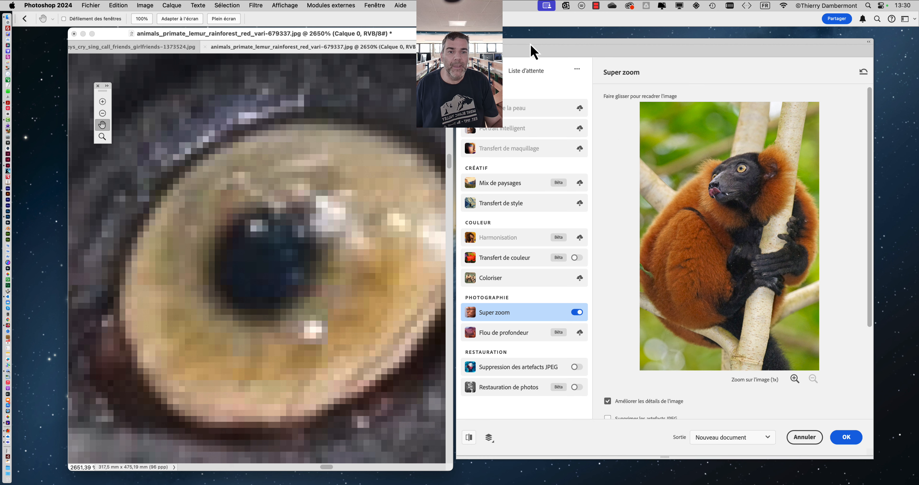
Set the Super zoom enlargement to 2x with image detail enhancement and output it as a new document.
drag(534, 51, 546, 46)
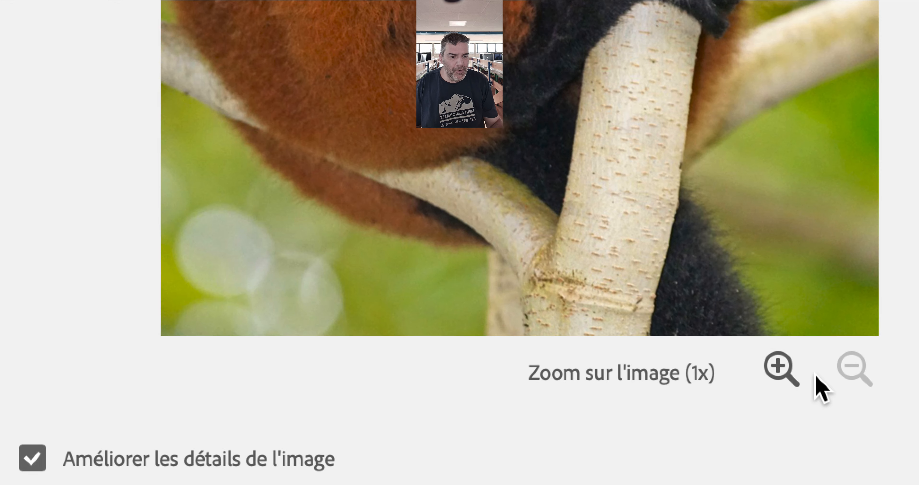
click(807, 375)
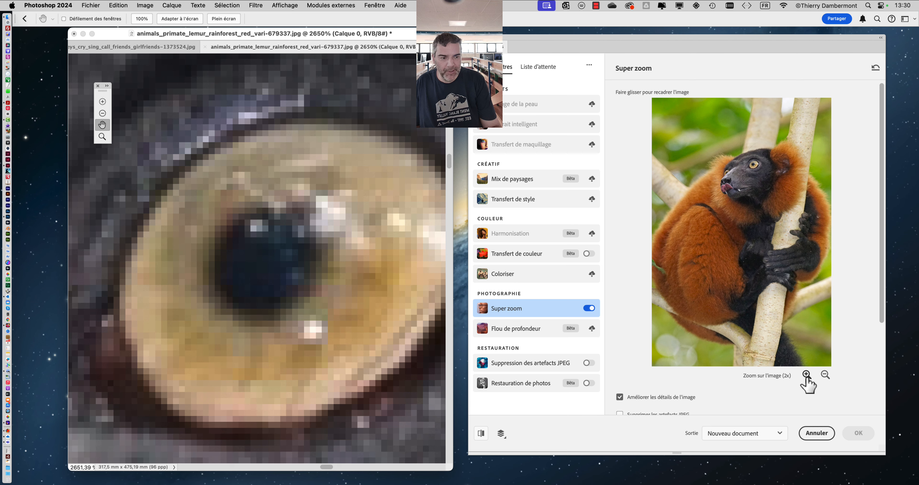
click(858, 434)
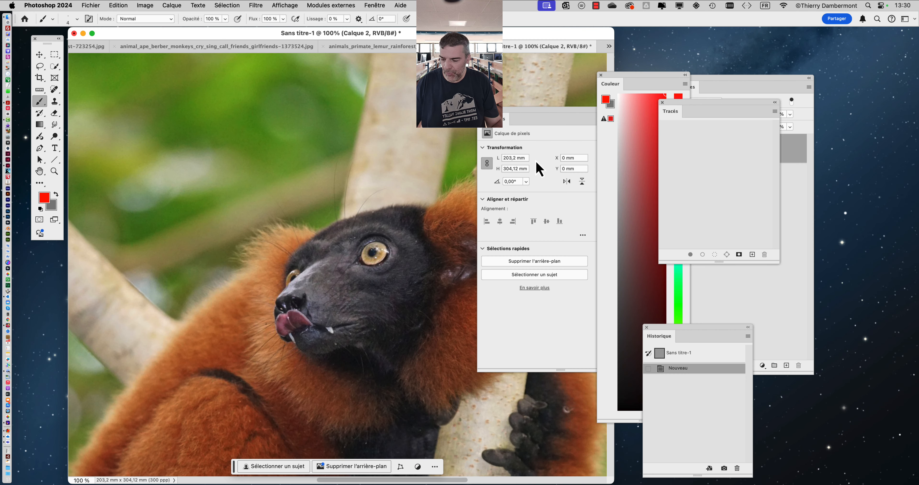
Hide the panels, detach the enlarged document into its own window and place it beside the narrowed original.
key(shift+Tab)
drag(547, 46, 644, 62)
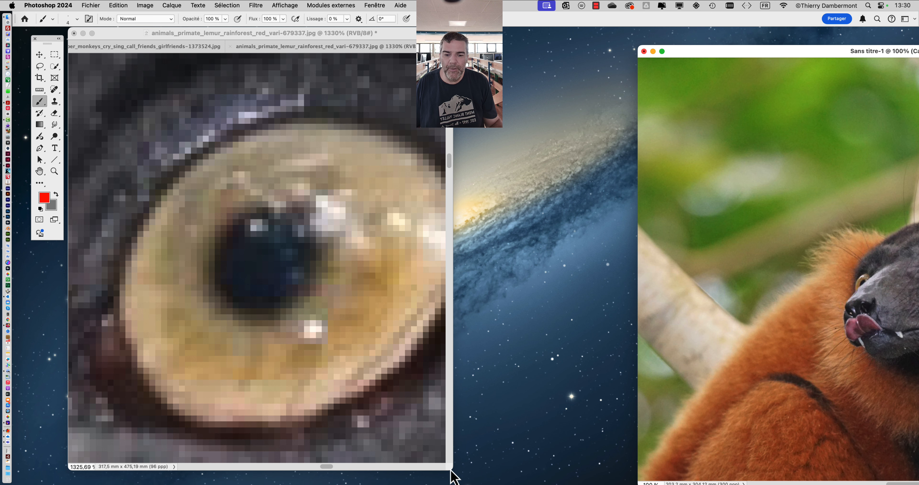
drag(451, 474, 346, 472)
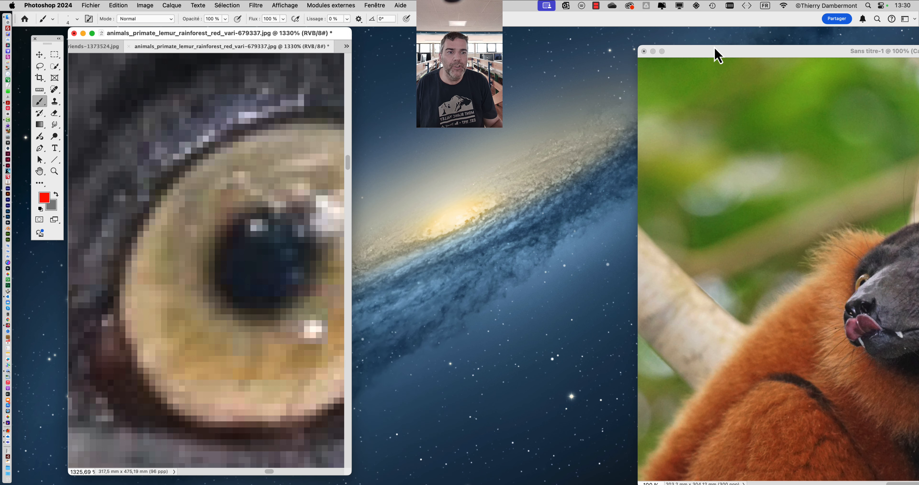
drag(717, 55, 439, 37)
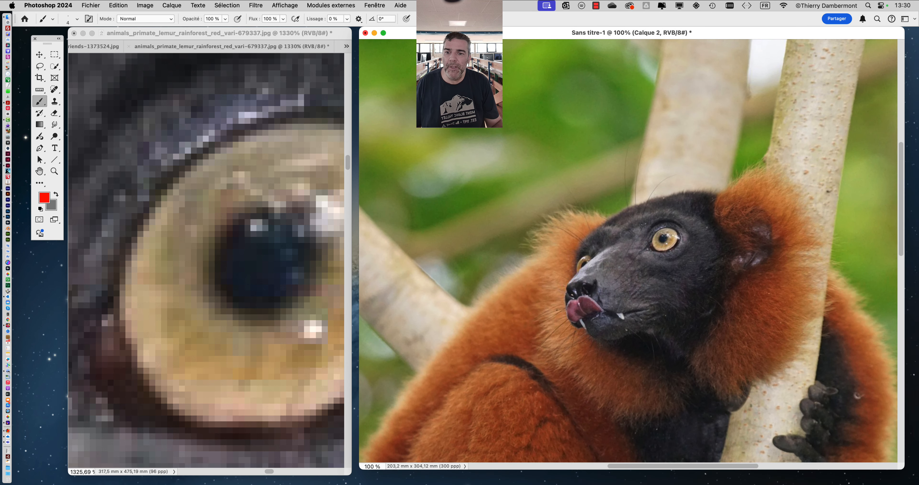
Examine the lemur's eye in the enlarged document at high magnification against the original's pixels.
scroll(683, 253, up, 10)
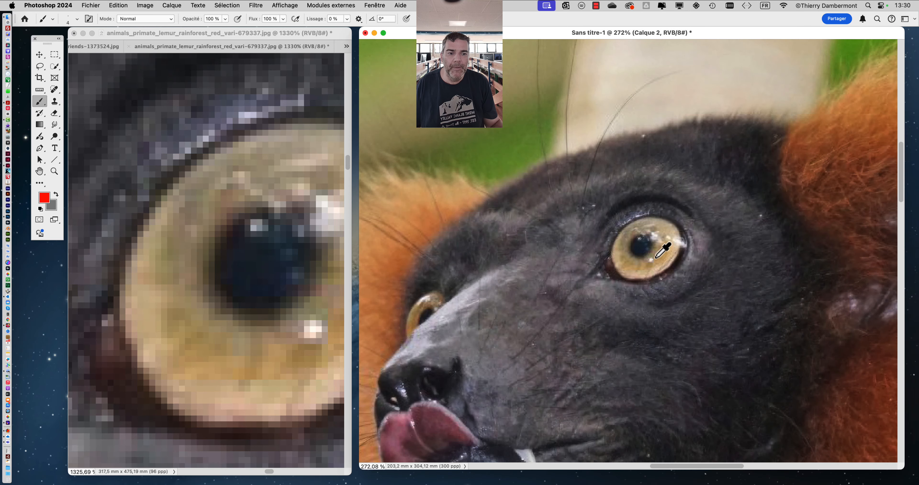
scroll(654, 259, up, 3)
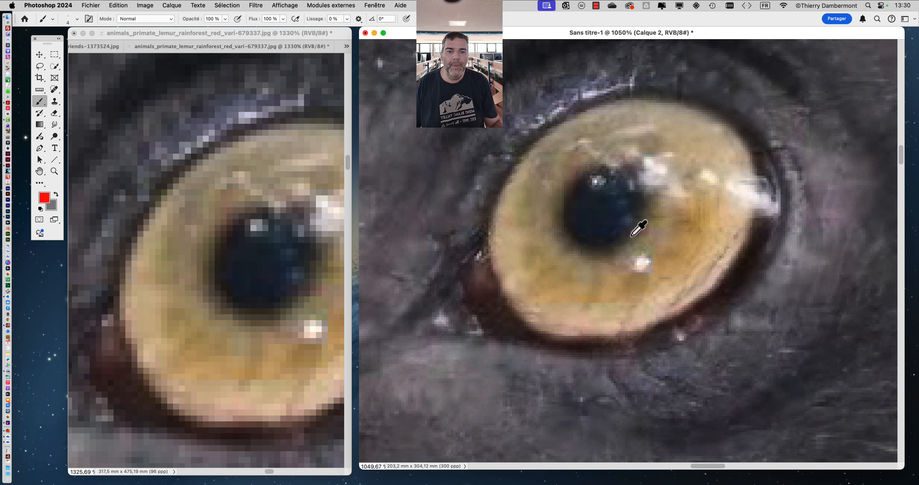
drag(614, 207, 632, 262)
scroll(615, 239, up, 2)
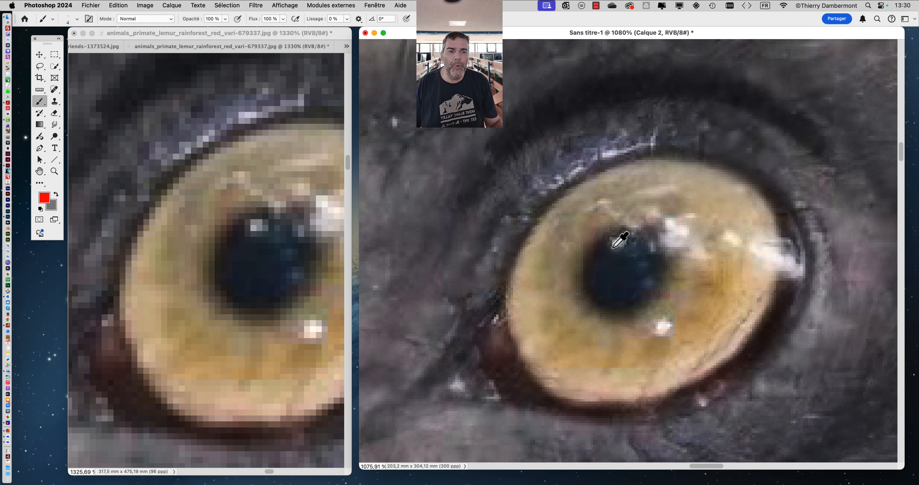
scroll(612, 246, up, 1)
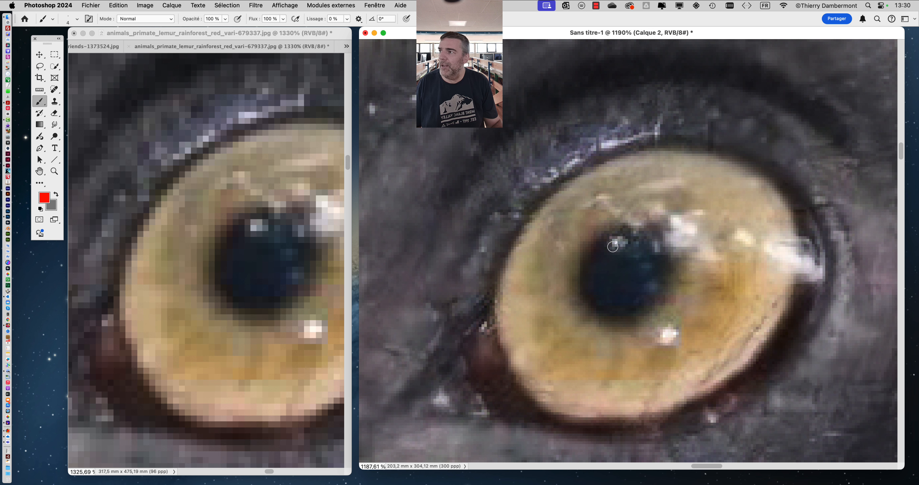
scroll(608, 284, down, 3)
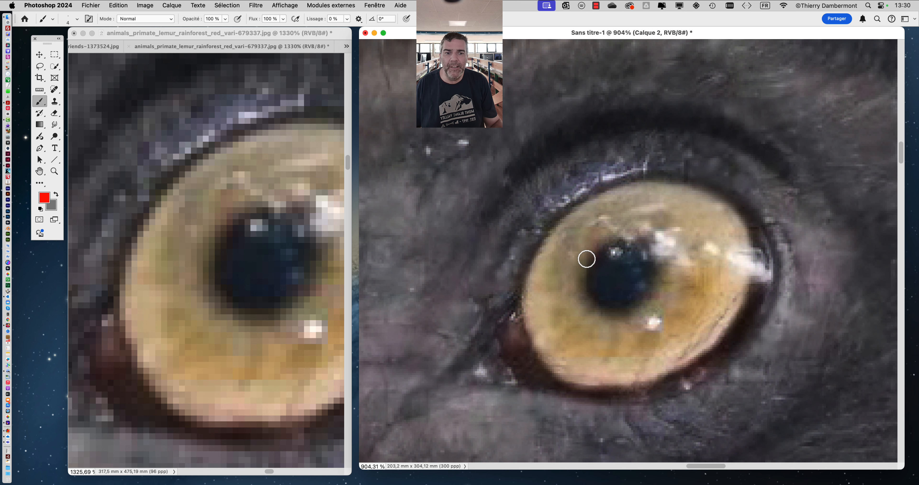
scroll(602, 246, left, 5)
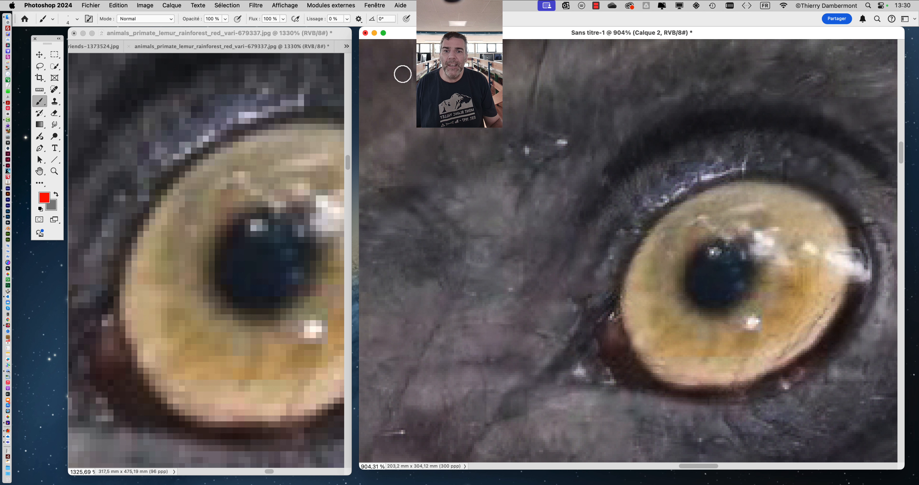
Narrow the enlarged document's window, widen the original's window and set both side by side at roughly equal width.
drag(901, 476, 709, 472)
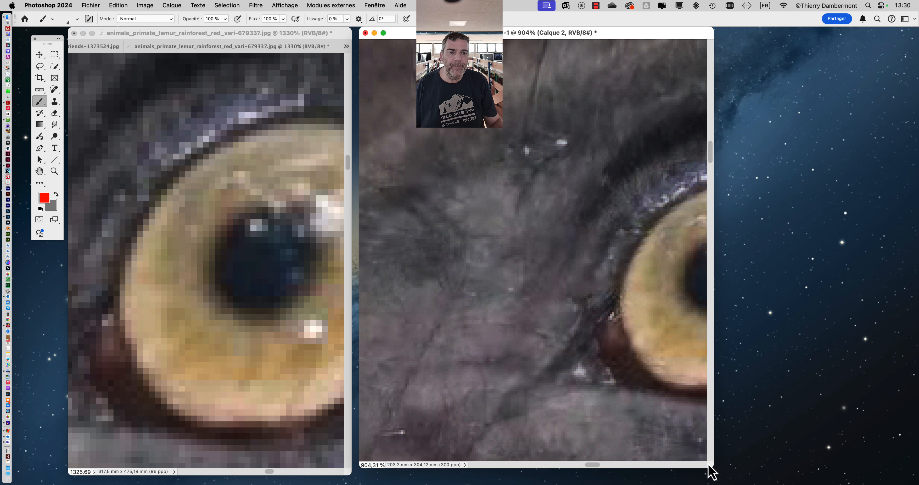
drag(521, 37, 679, 44)
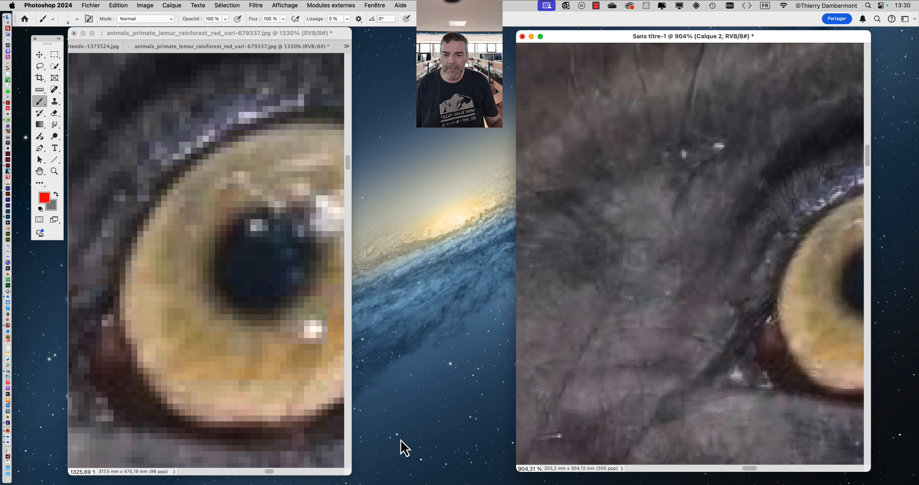
drag(348, 480, 412, 470)
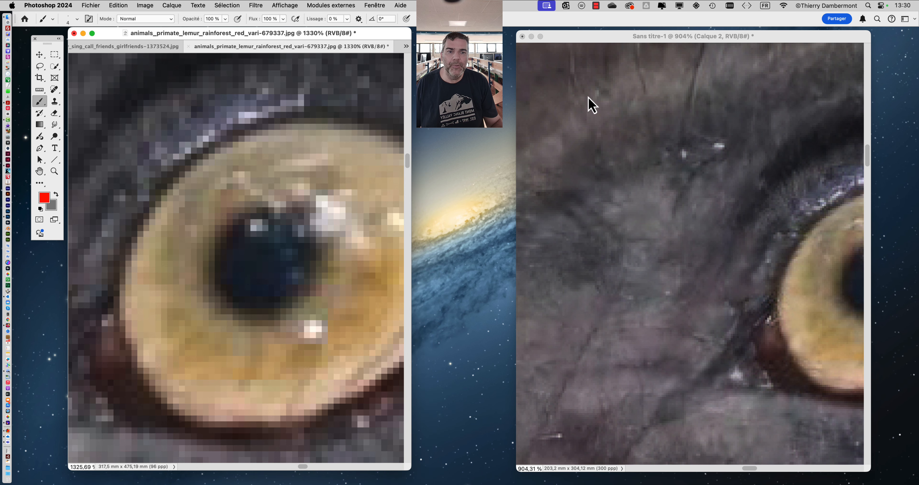
drag(564, 40, 469, 39)
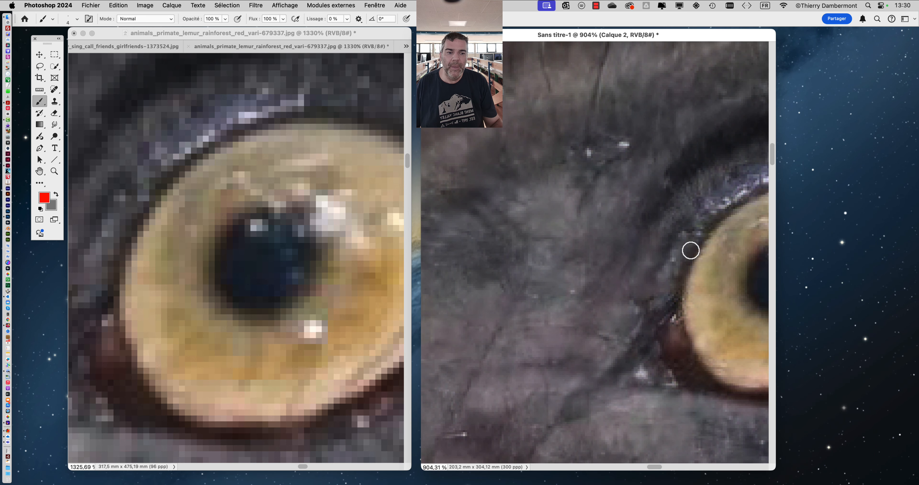
Frame the lemur's eye in both windows at comparable size to compare the original with the enlargement.
scroll(684, 246, up, 1)
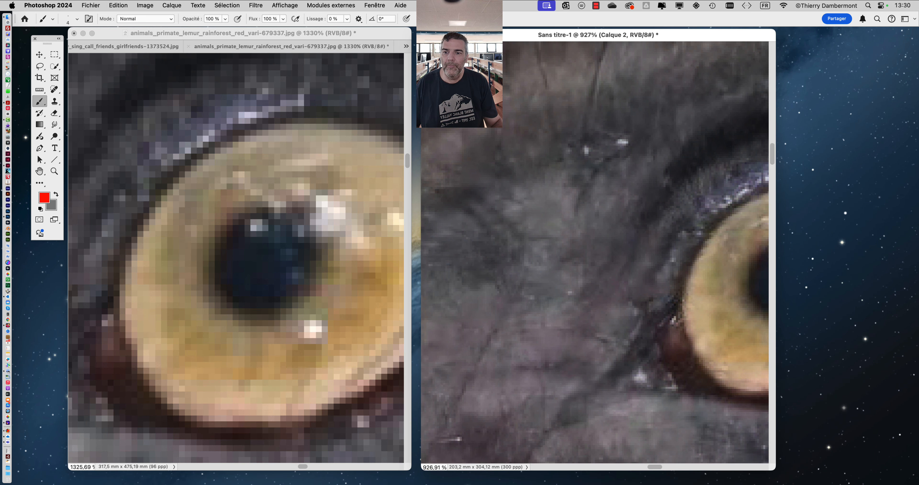
scroll(214, 192, up, 1)
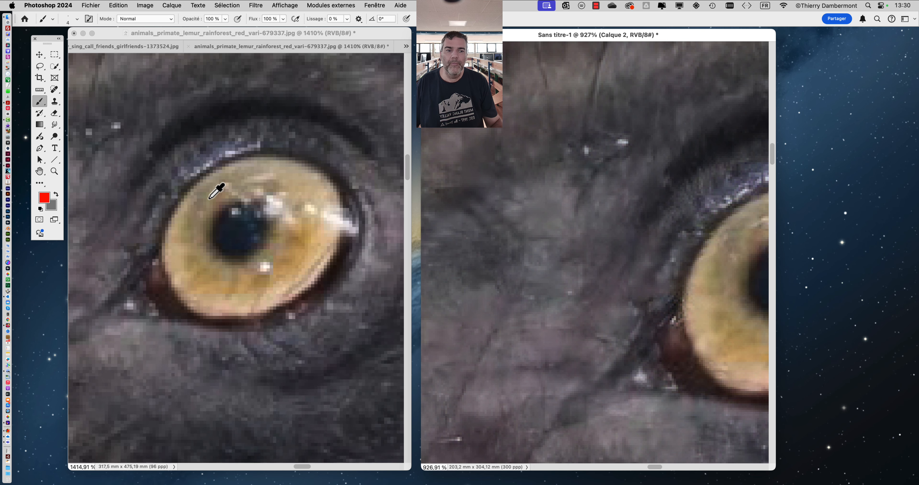
drag(208, 206, 267, 248)
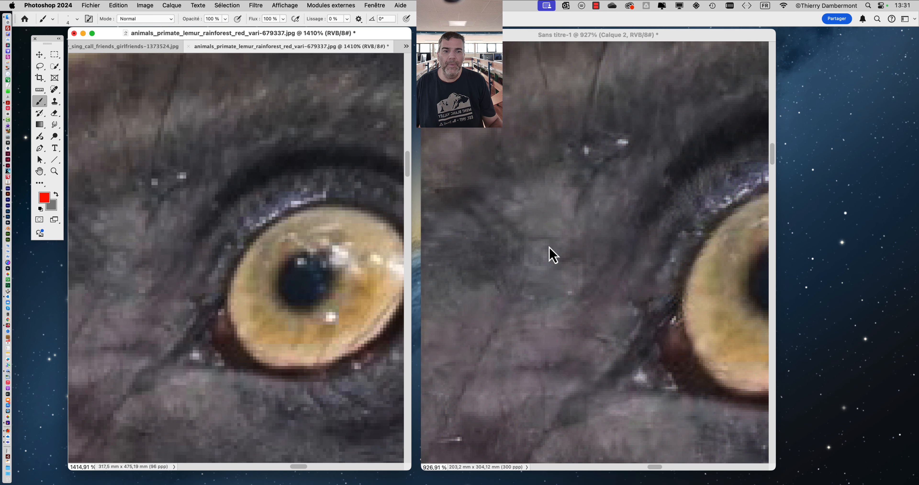
drag(644, 264, 521, 229)
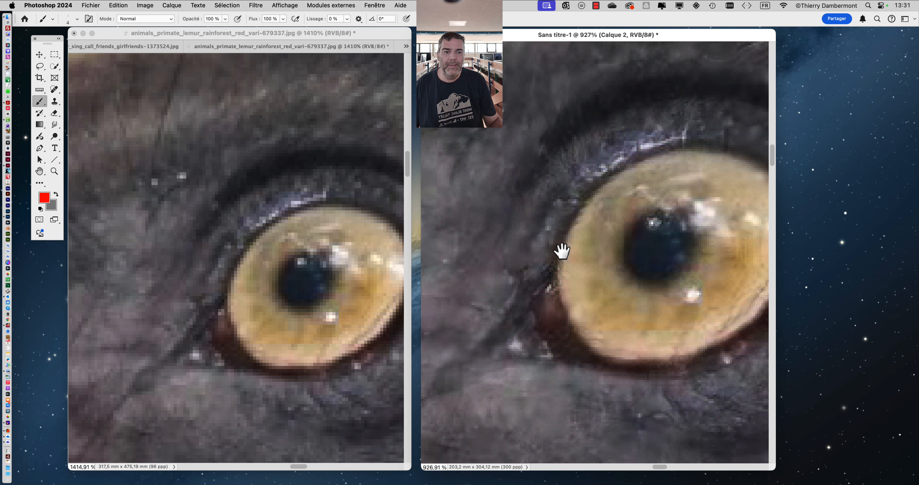
scroll(232, 230, up, 2)
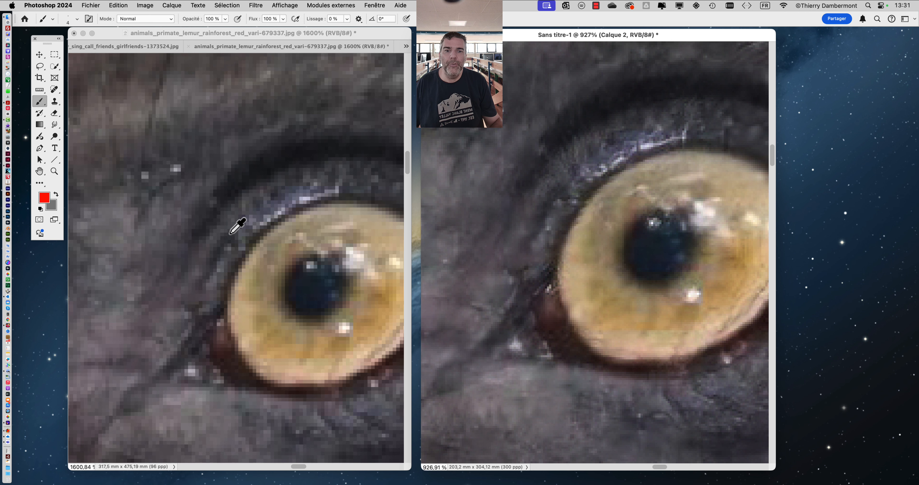
click(304, 309)
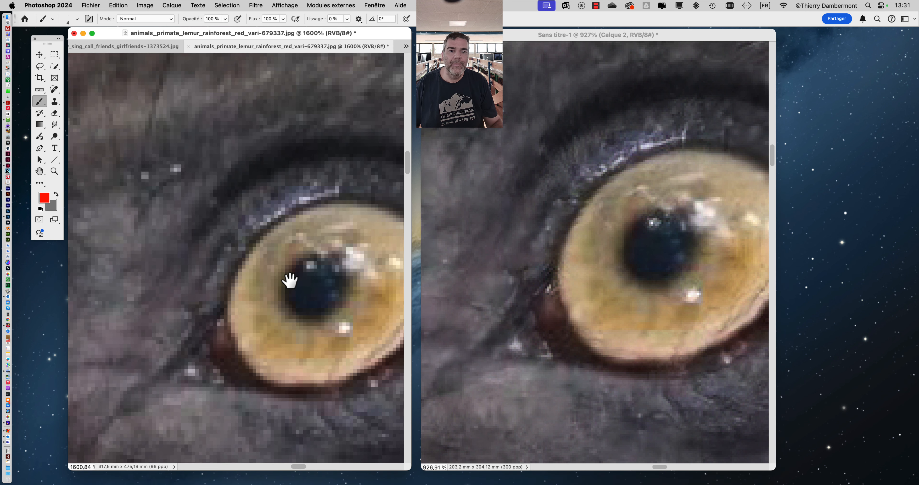
drag(289, 281, 269, 262)
Compare the pixels along the upper eyelid and around the pupil in both documents at high magnification.
scroll(202, 195, up, 6)
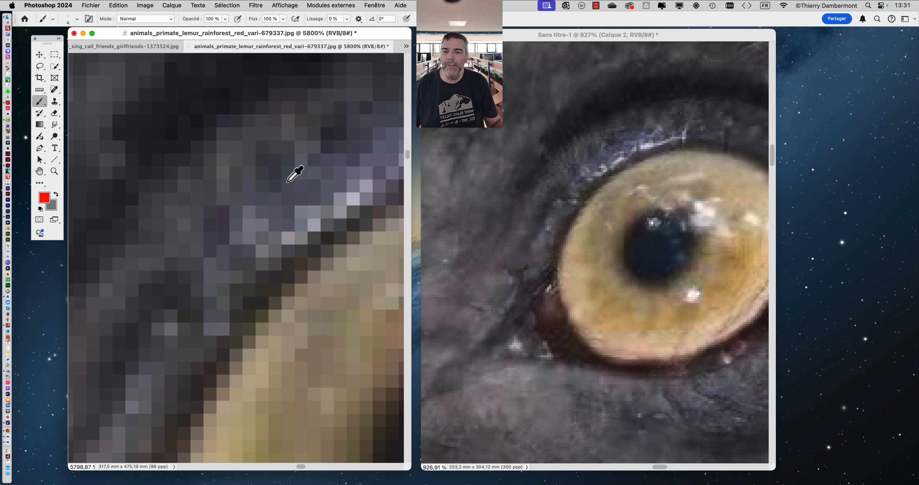
scroll(589, 151, up, 2)
scroll(594, 145, up, 3)
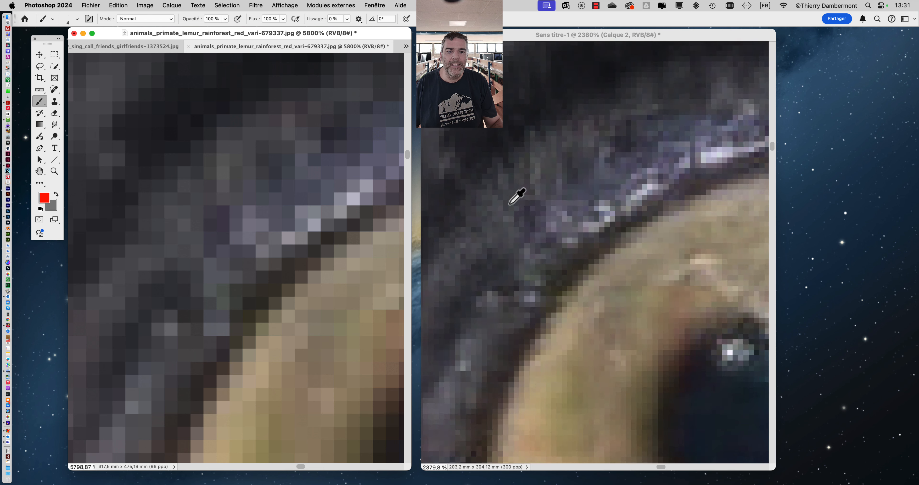
click(524, 214)
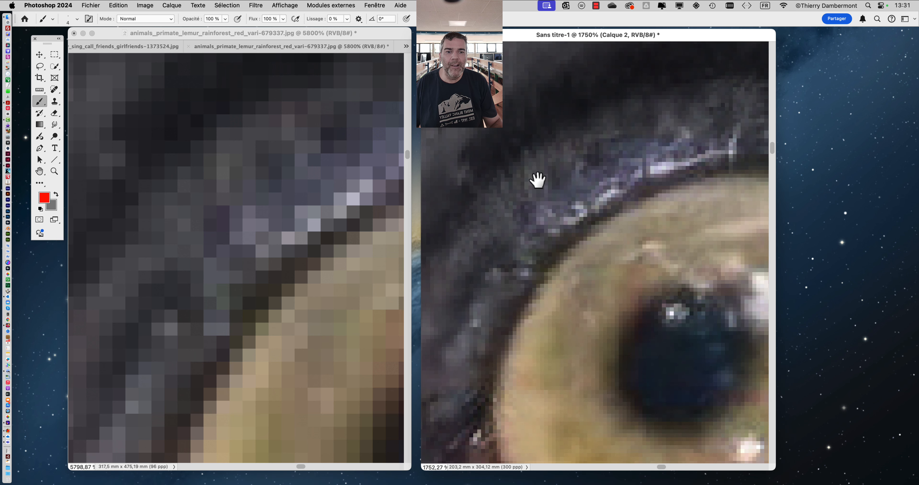
drag(538, 180, 591, 139)
scroll(284, 214, down, 3)
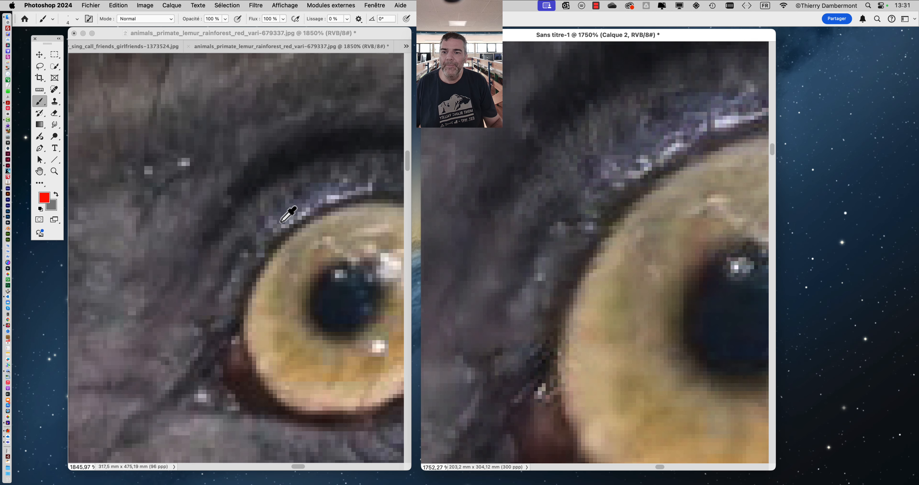
scroll(278, 213, up, 1)
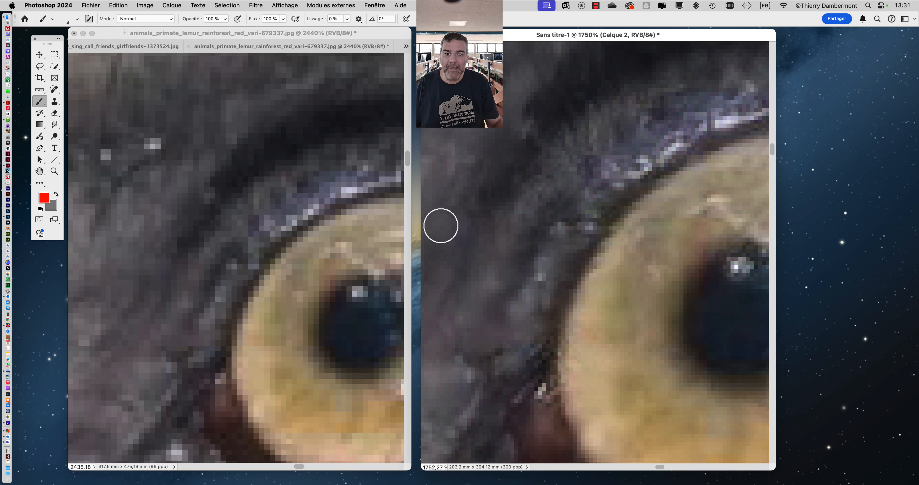
drag(591, 250, 544, 221)
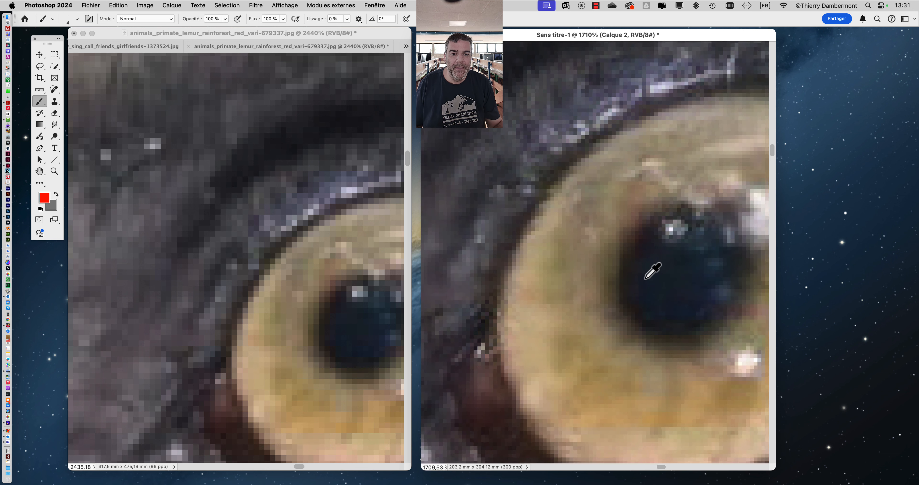
alt+scroll(646, 280, down, 5)
Compare the outer corner of the lemur's eye and its white reflection in both documents up close.
drag(642, 297, 539, 242)
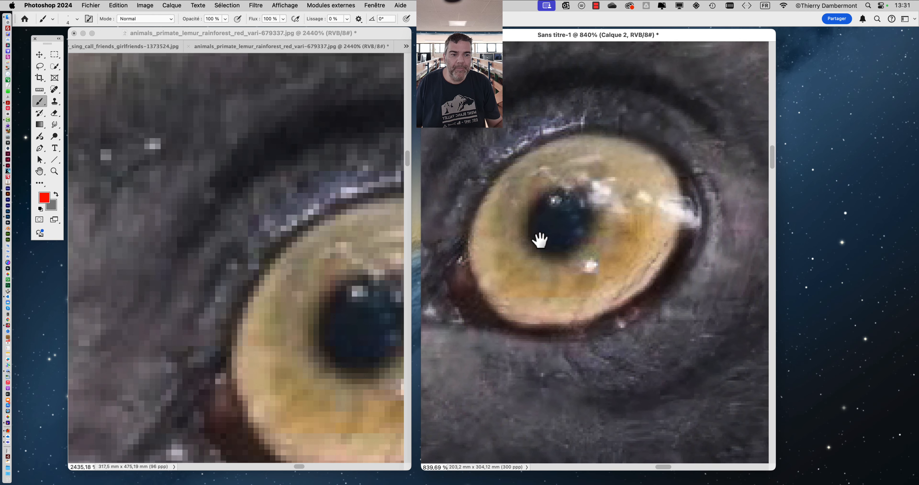
click(342, 284)
drag(328, 289, 217, 213)
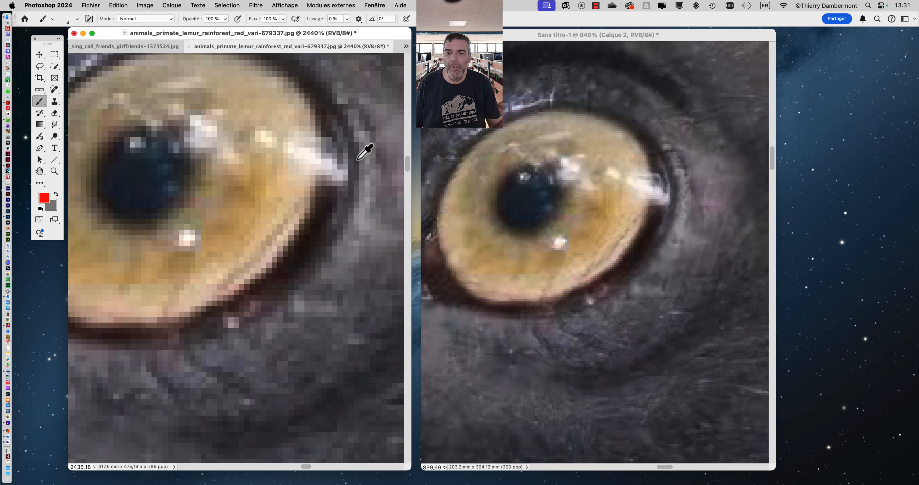
scroll(369, 148, up, 5)
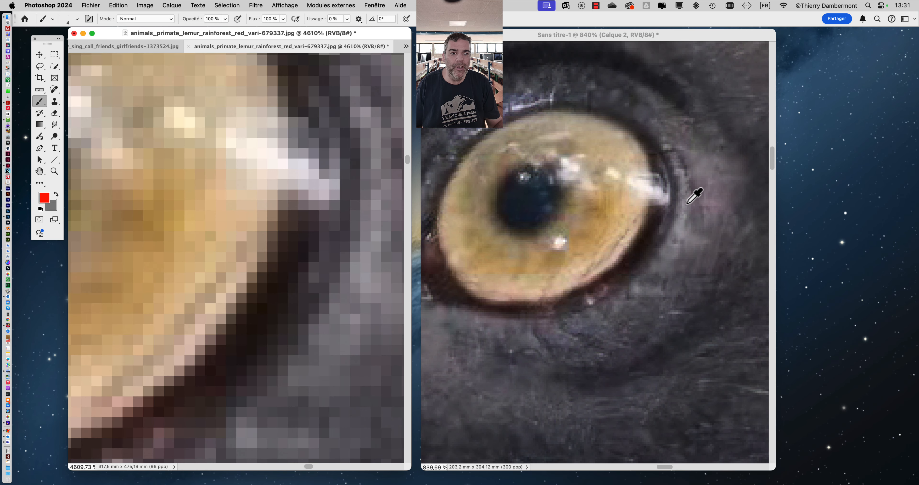
scroll(688, 202, up, 5)
scroll(694, 194, up, 1)
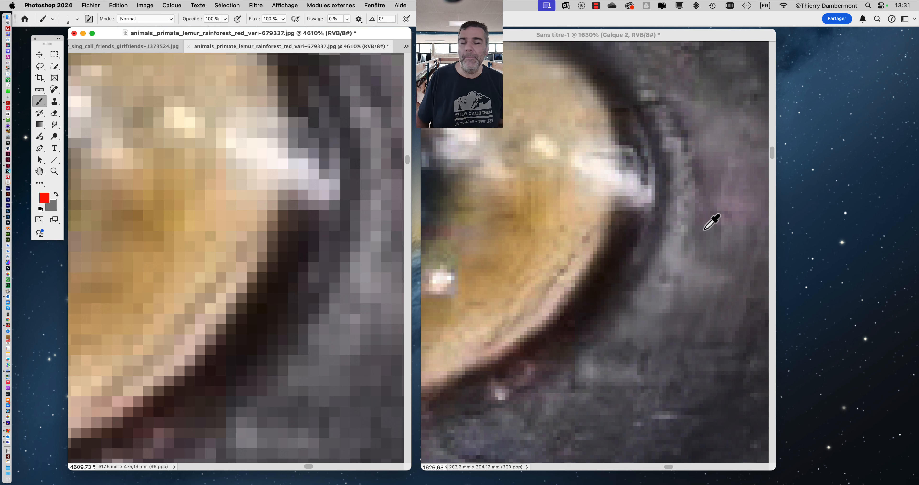
scroll(706, 226, up, 2)
scroll(704, 230, up, 2)
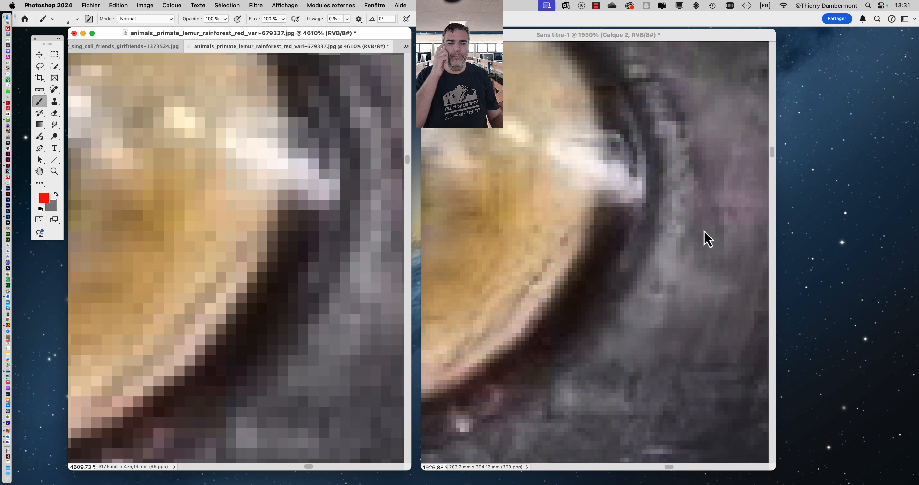
View the lemur's whole face in the enlarged document, and close that document without saving it.
scroll(709, 228, down, 15)
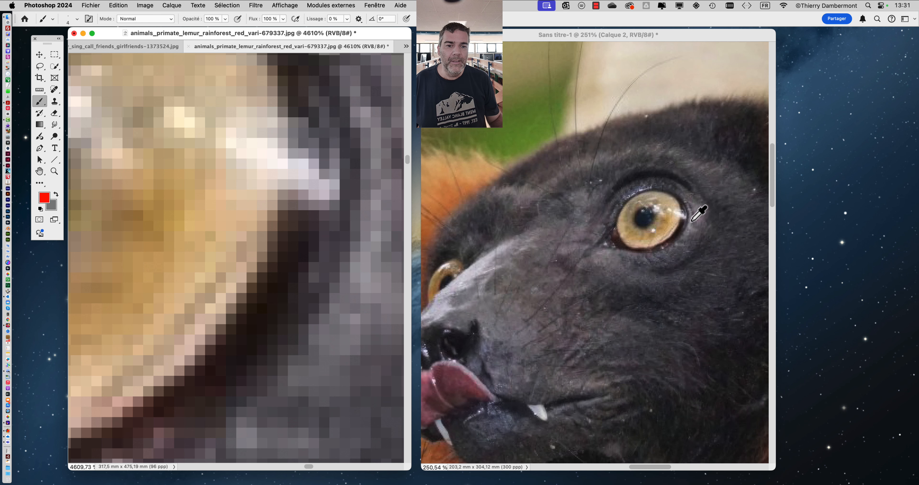
click(697, 212)
key(super+w)
click(459, 195)
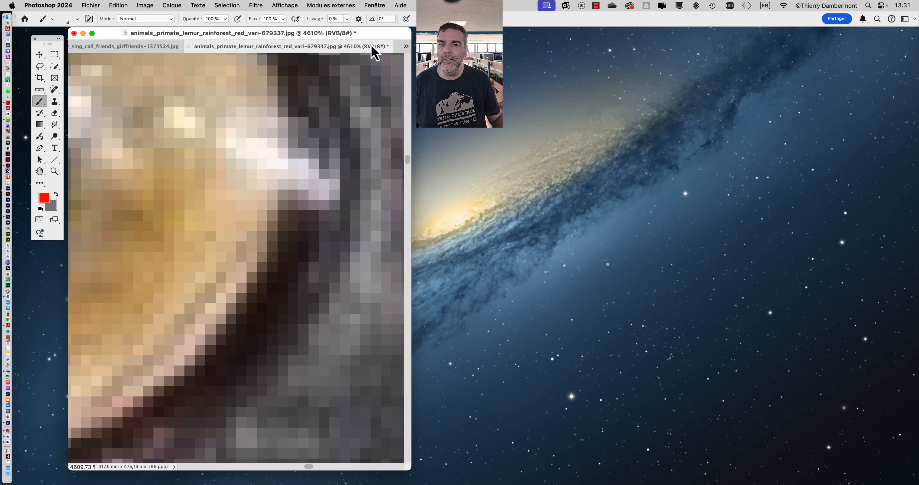
Widen the original's window and close the lemur, stork and monkey images.
drag(409, 469, 867, 477)
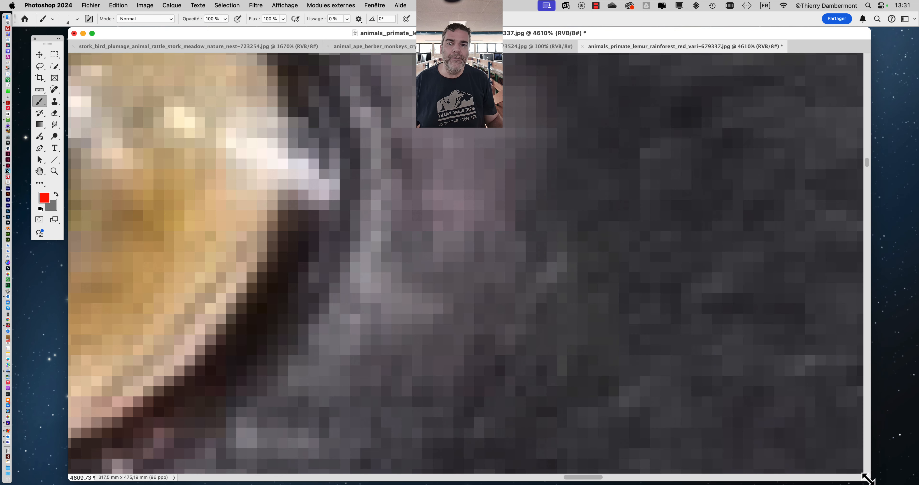
key(super+q)
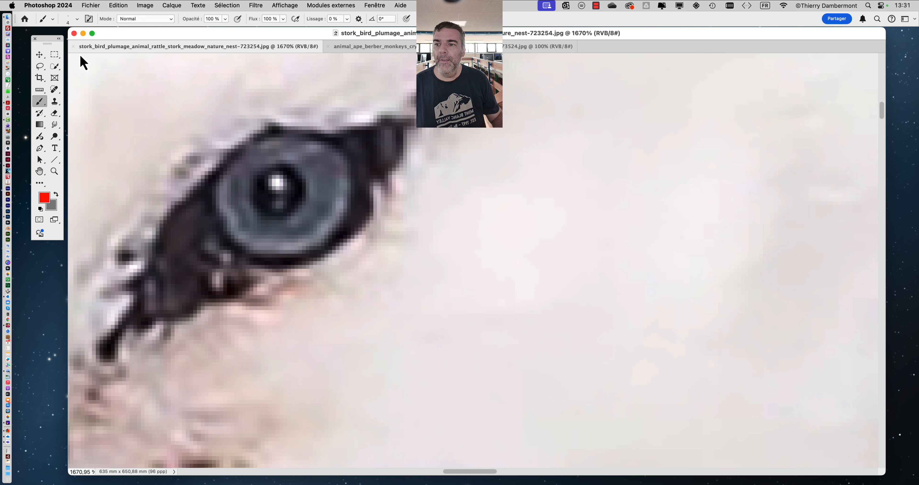
click(74, 47)
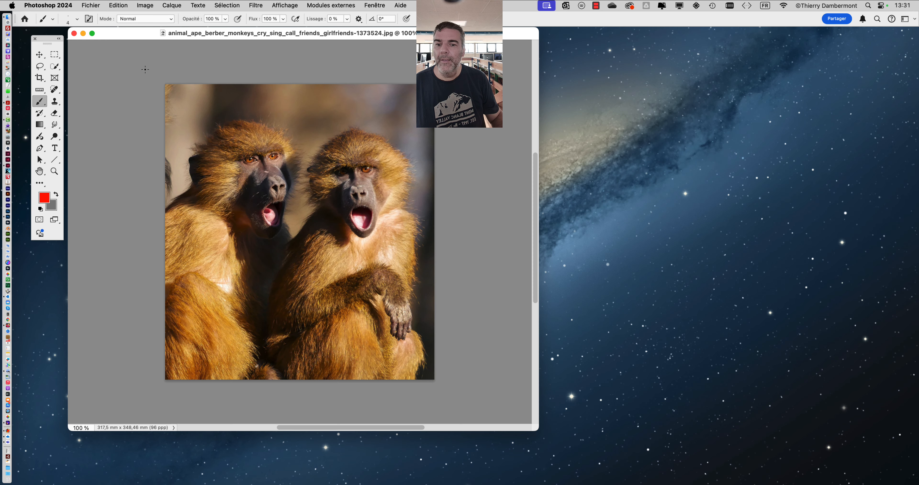
click(73, 35)
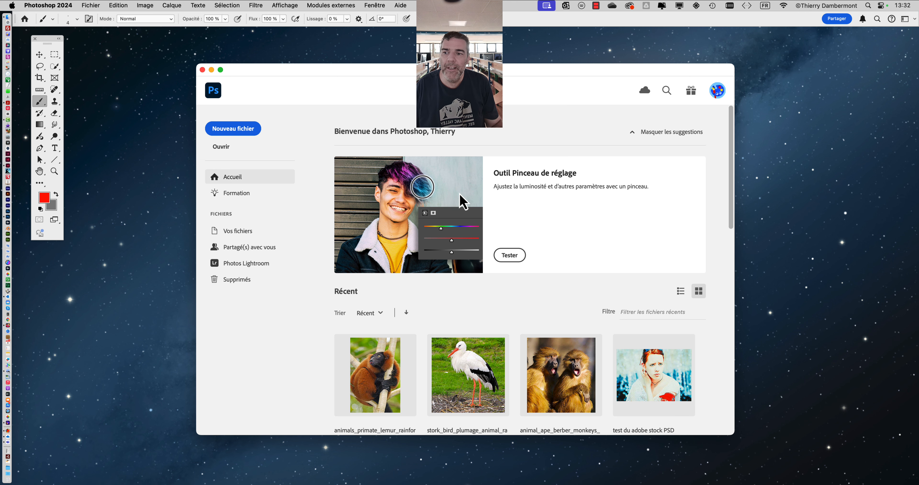
Switch from Photoshop to another open application.
key(super+Tab)
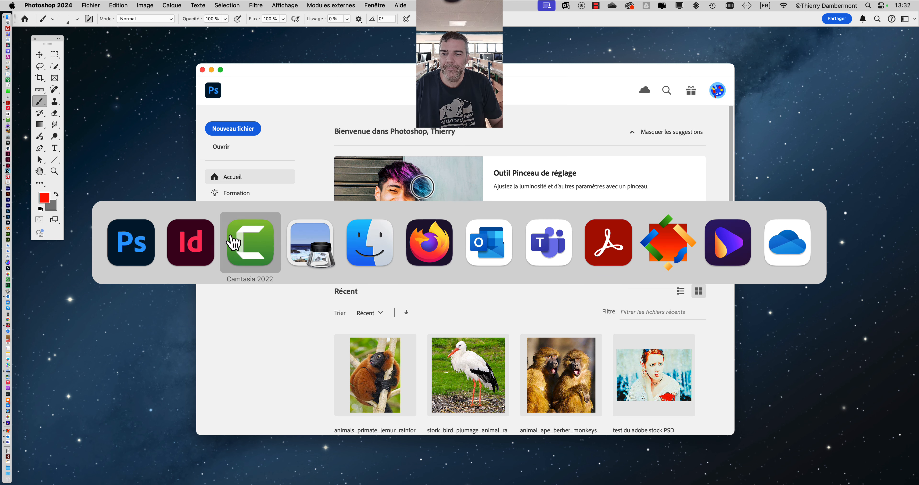